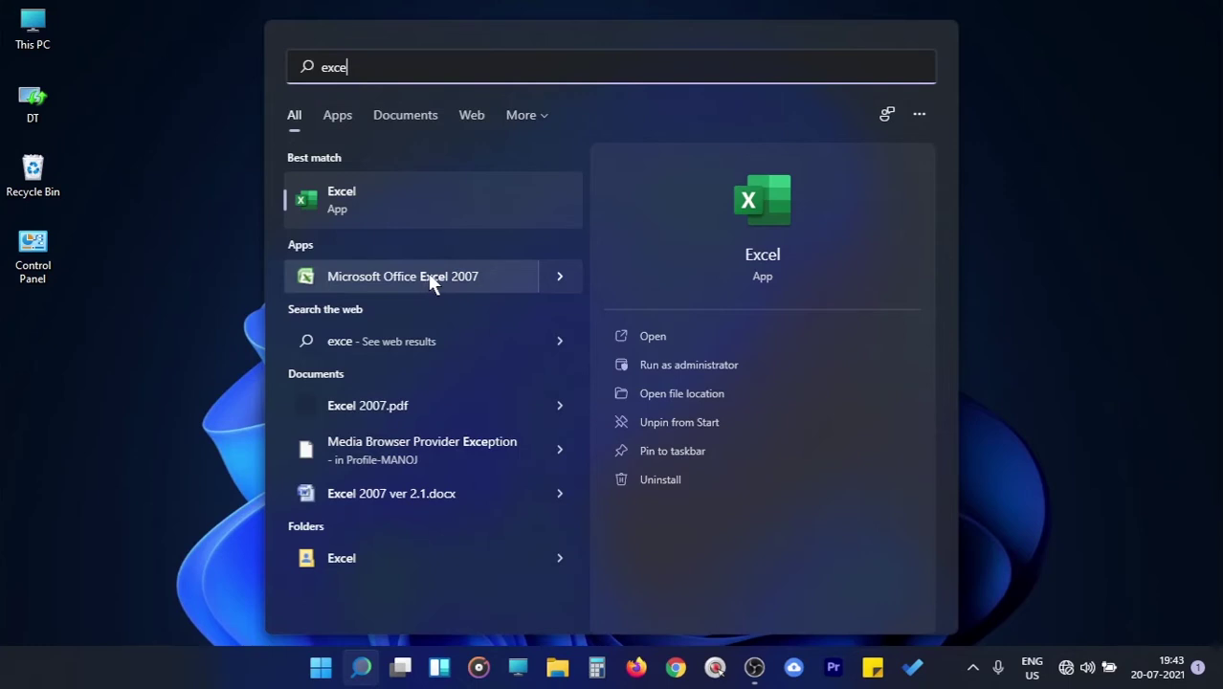
Launch Excel from the Windows search results, and once more by running the command "excel".
left_click(344, 199)
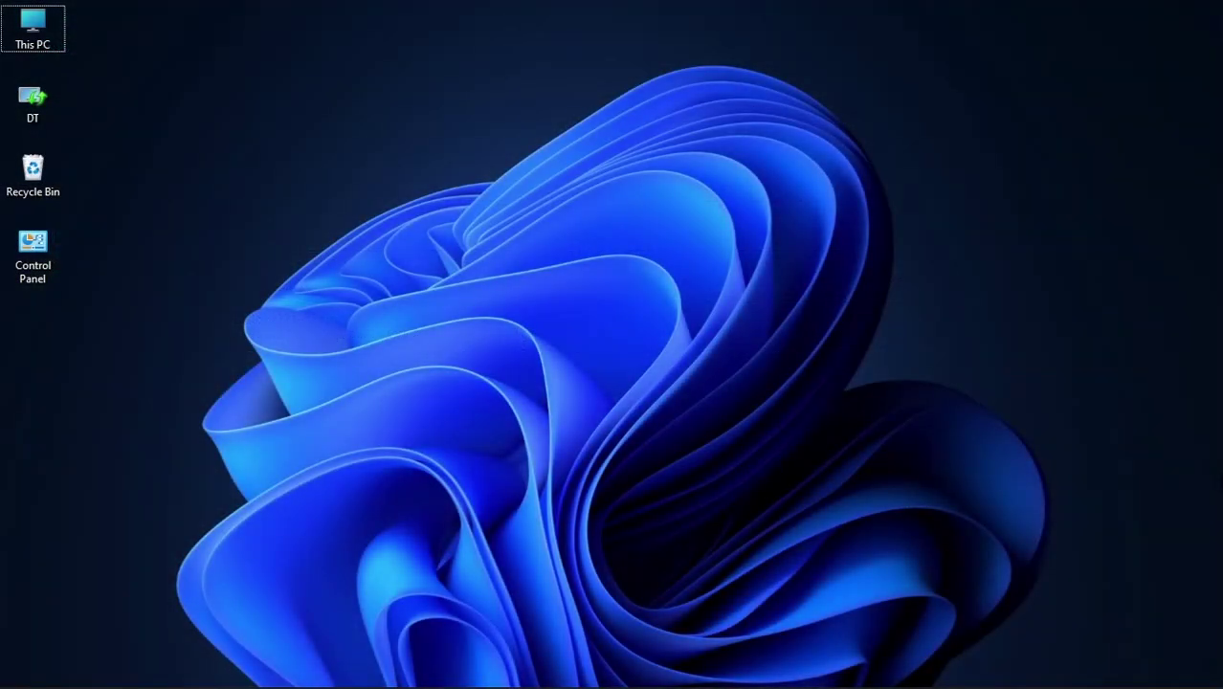
key("super+r")
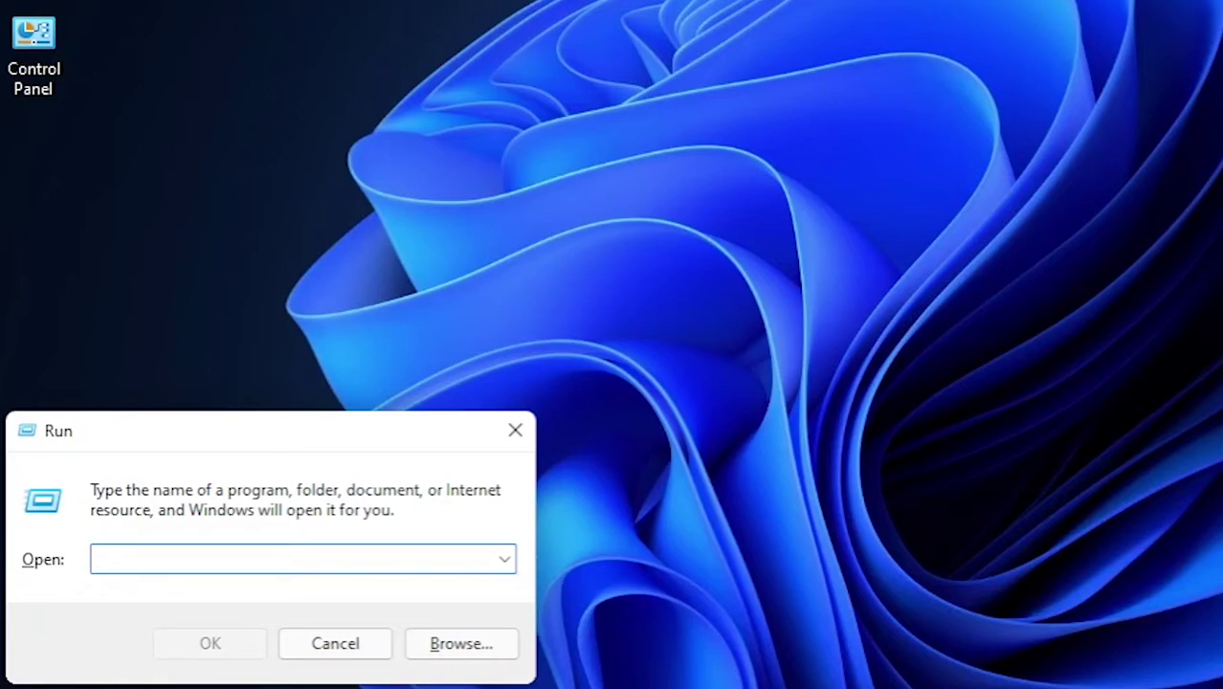
type("excel")
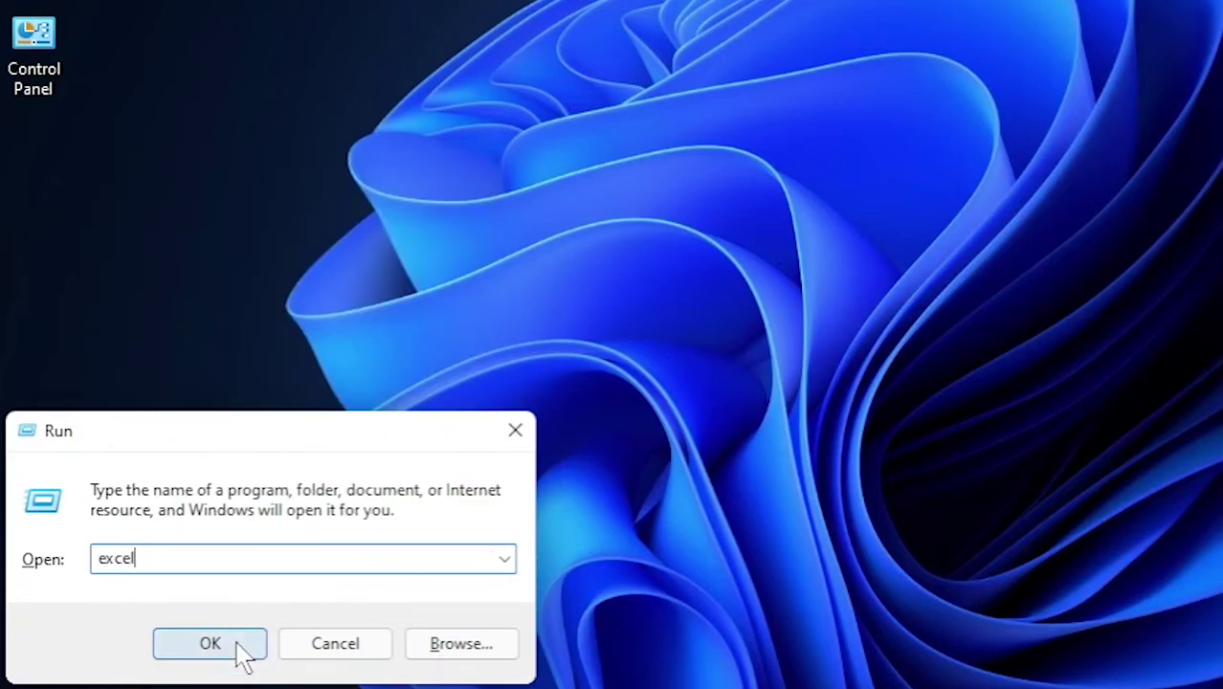
left_click(242, 654)
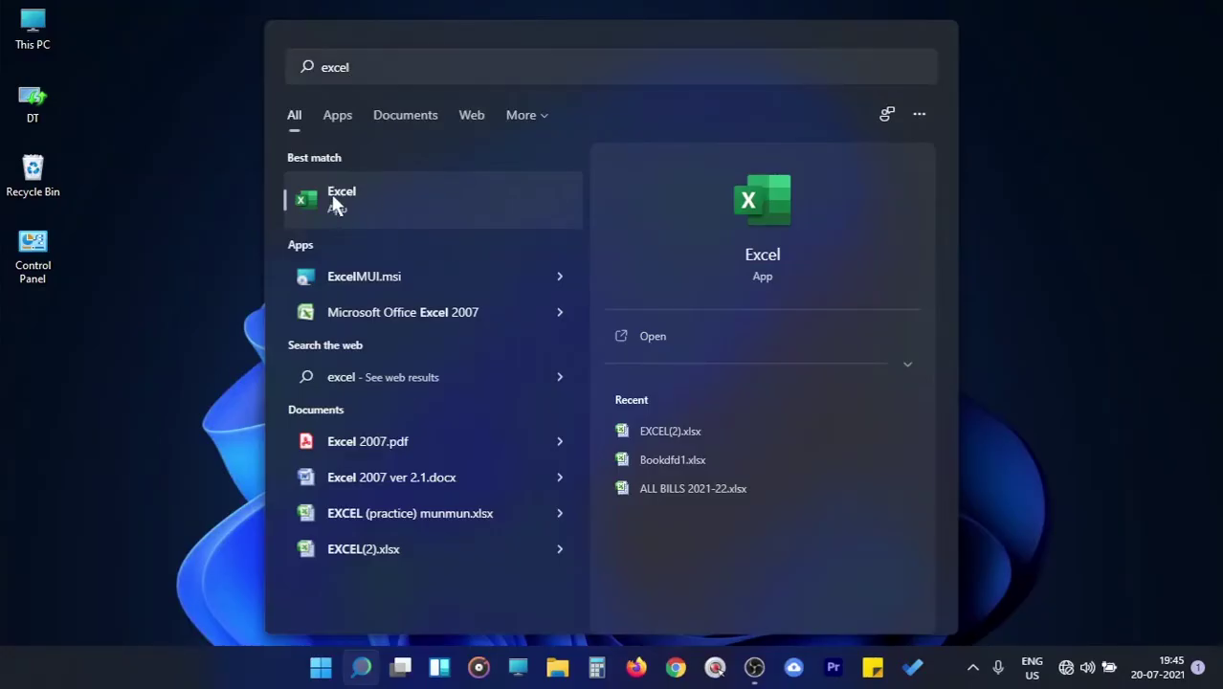
Pin the Excel app from the Windows search results to the taskbar and launch it from there.
right_click(337, 196)
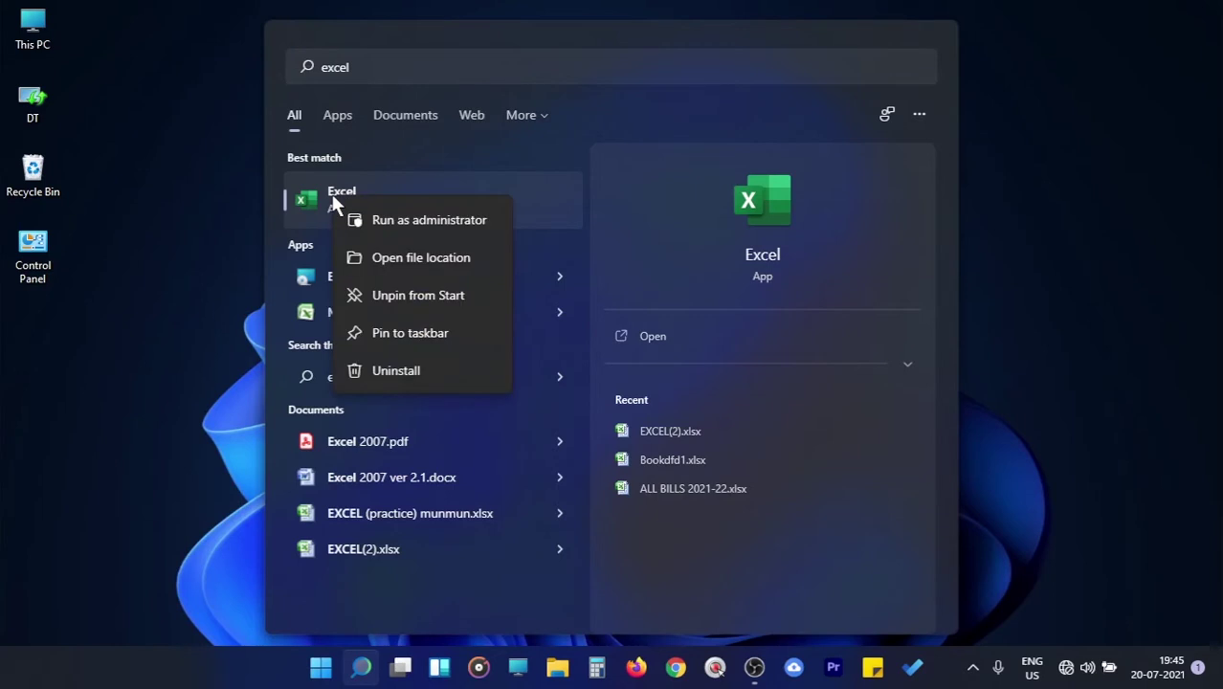
left_click(409, 332)
key("Escape")
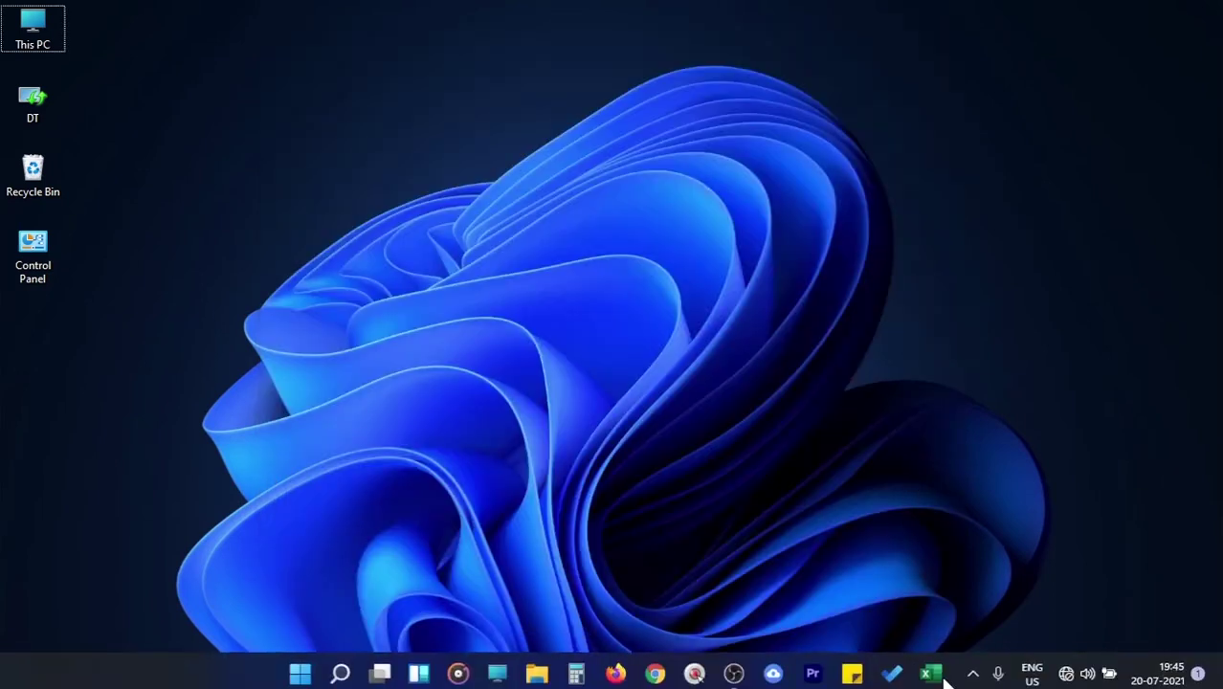
left_click(932, 668)
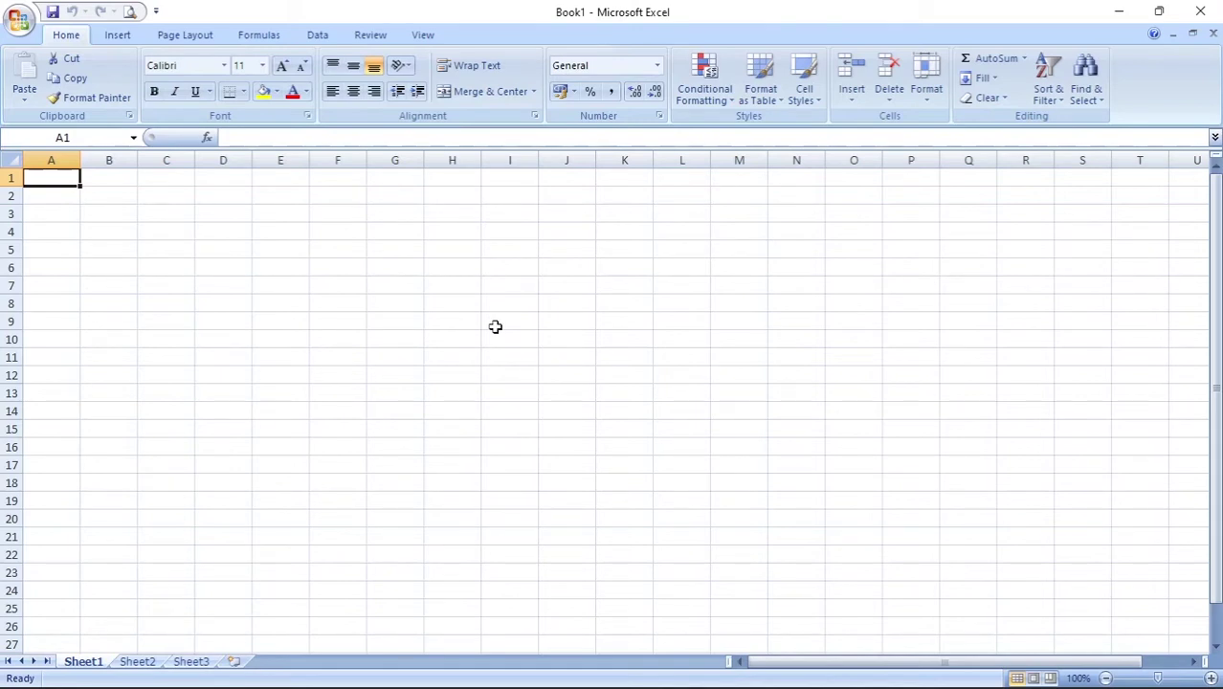
Minimise the older Excel window and create a new blank workbook in the newer version.
left_click(1119, 11)
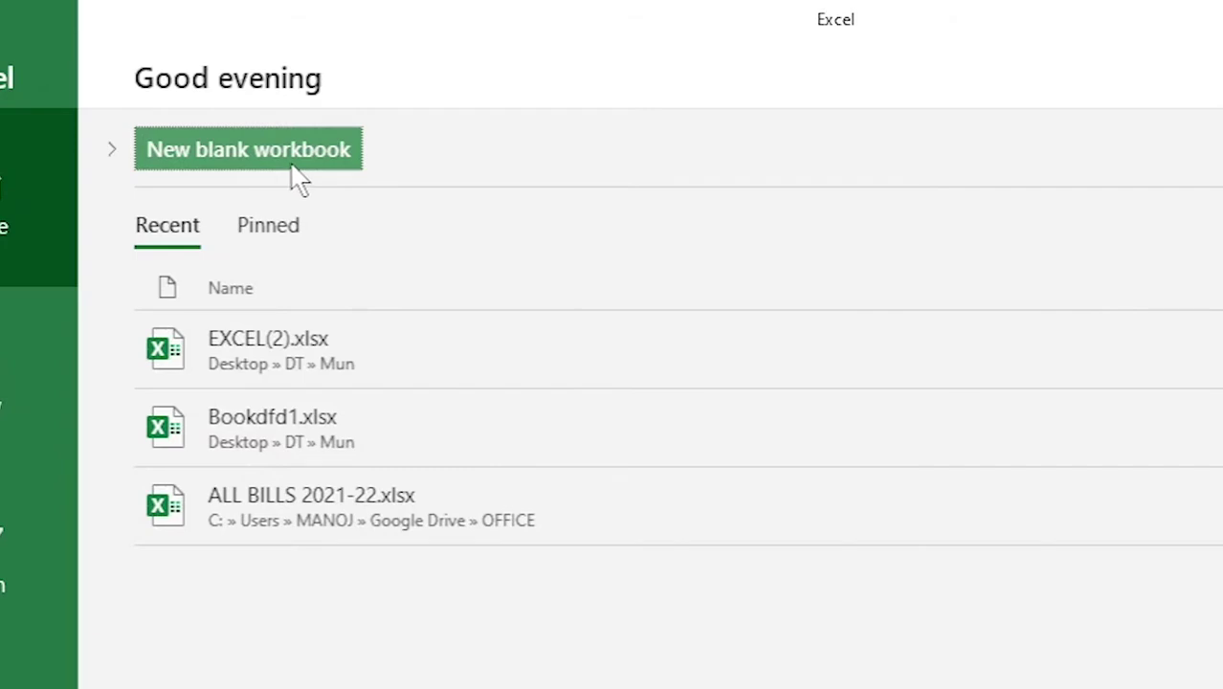
left_click(289, 161)
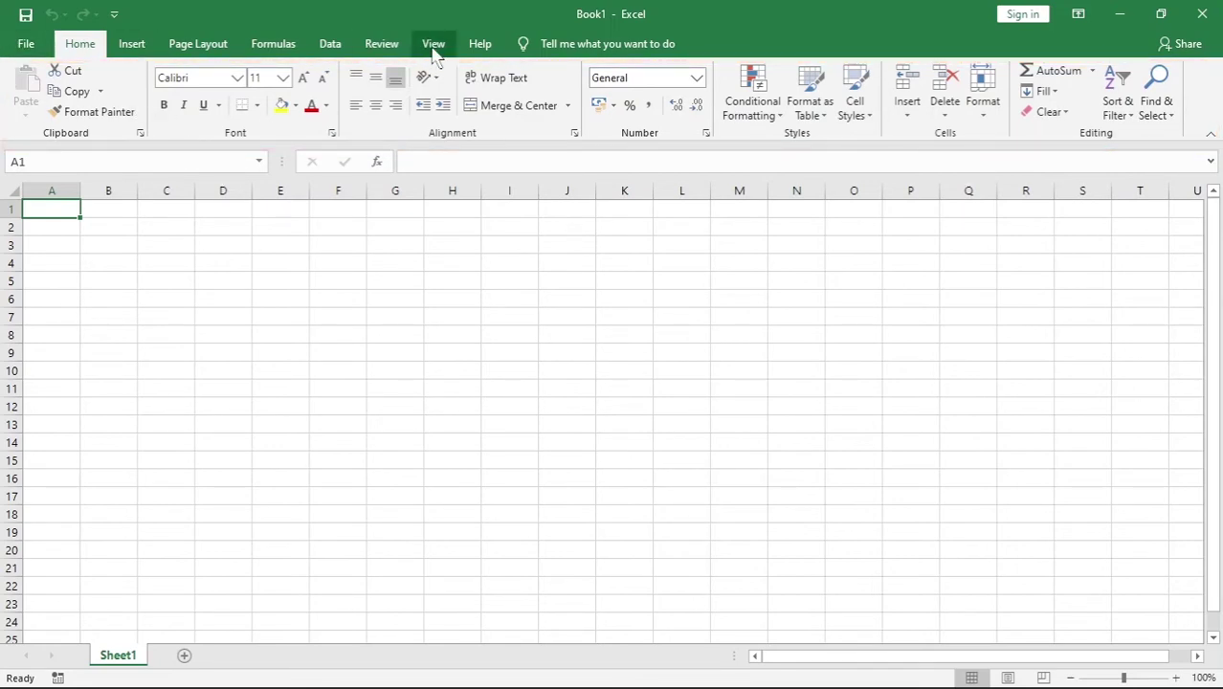
left_click(132, 50)
left_click(174, 48)
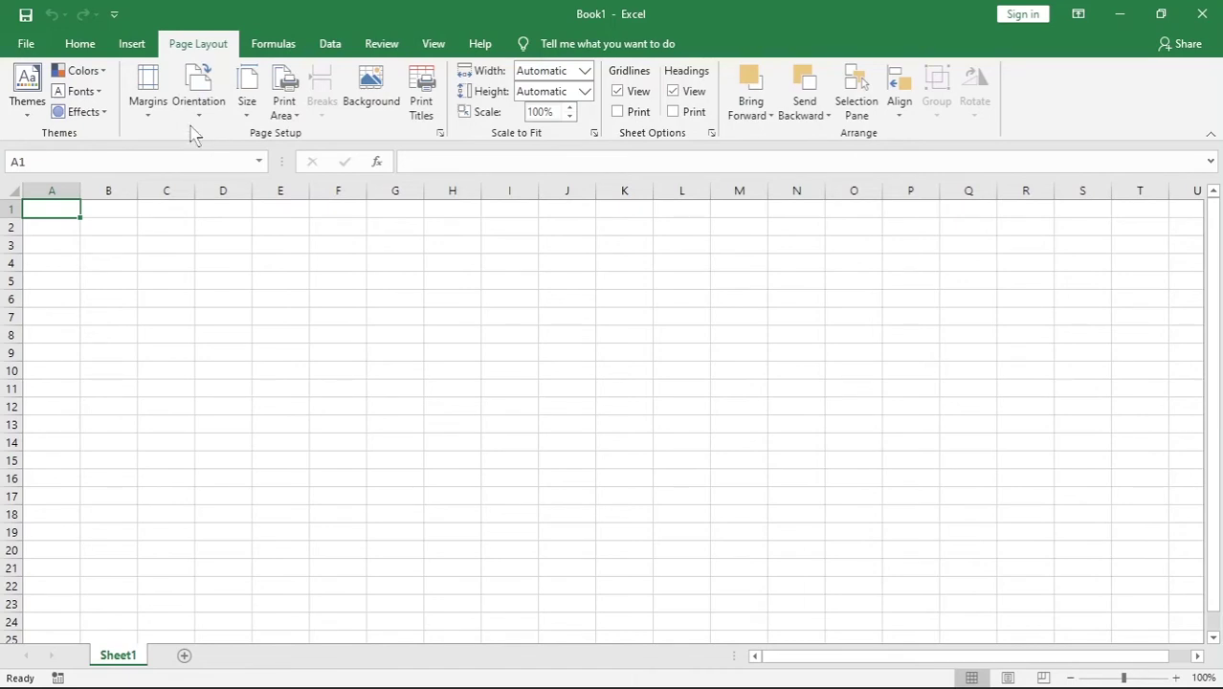
left_click(80, 43)
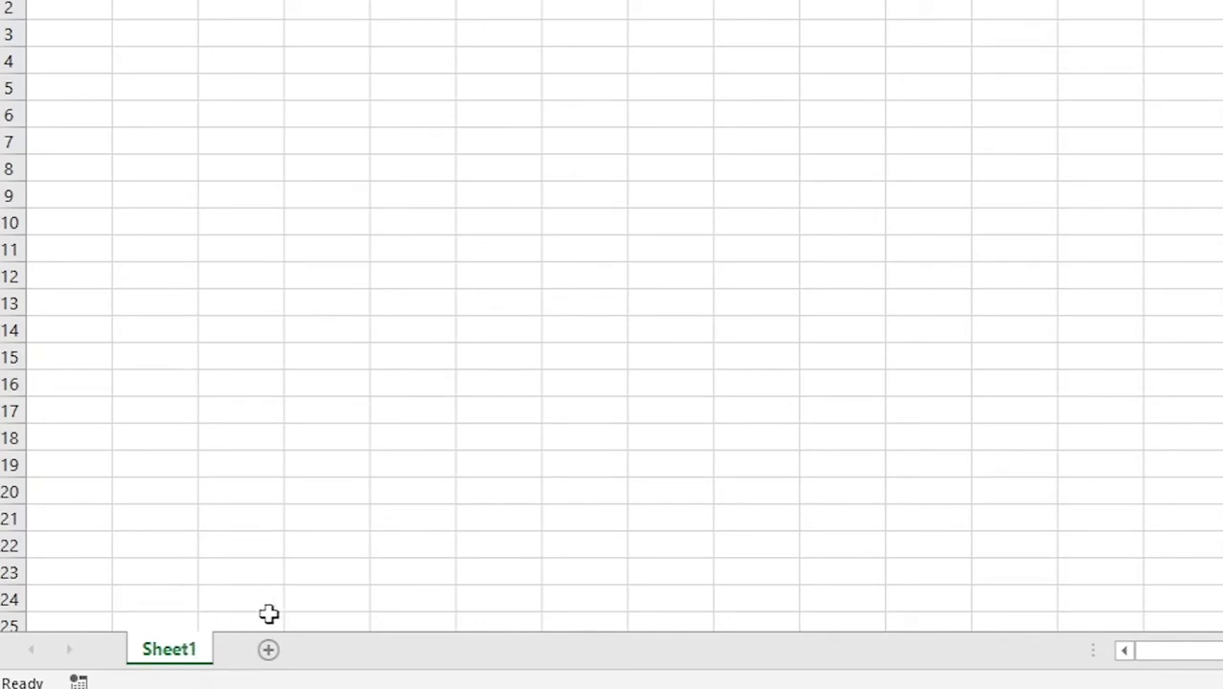
Add two new worksheets after Sheet1.
left_click(268, 651)
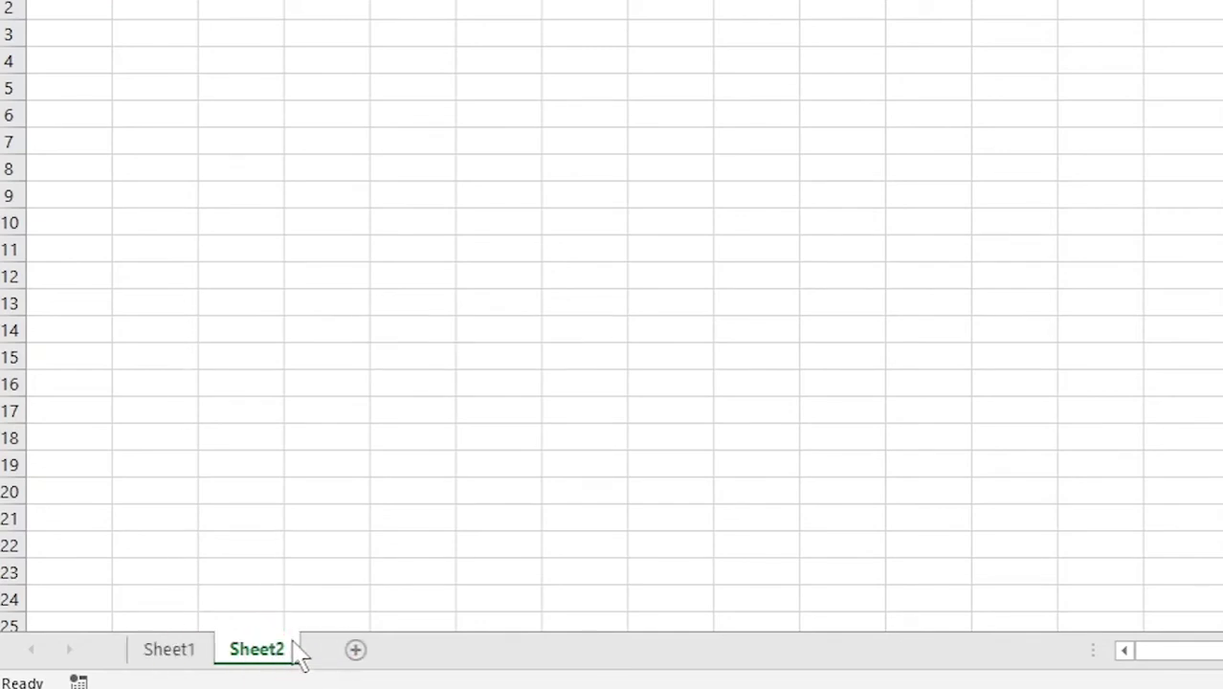
left_click(351, 652)
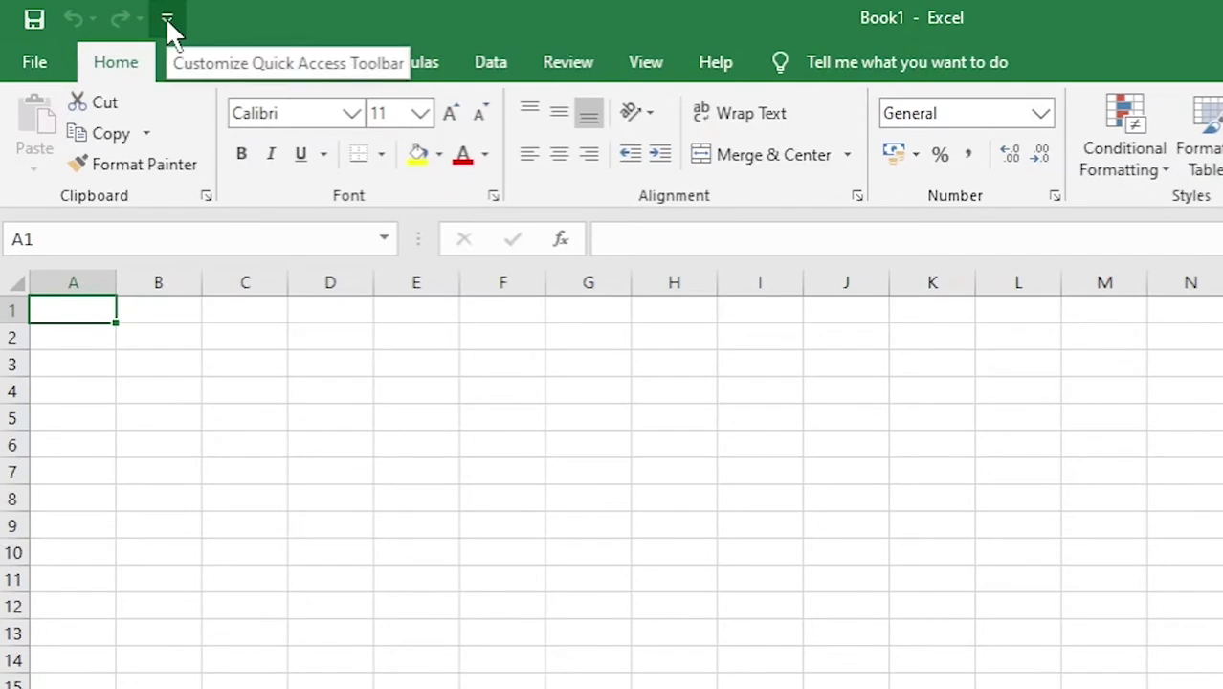
Add the Quick Print command to the Quick Access Toolbar.
left_click(169, 21)
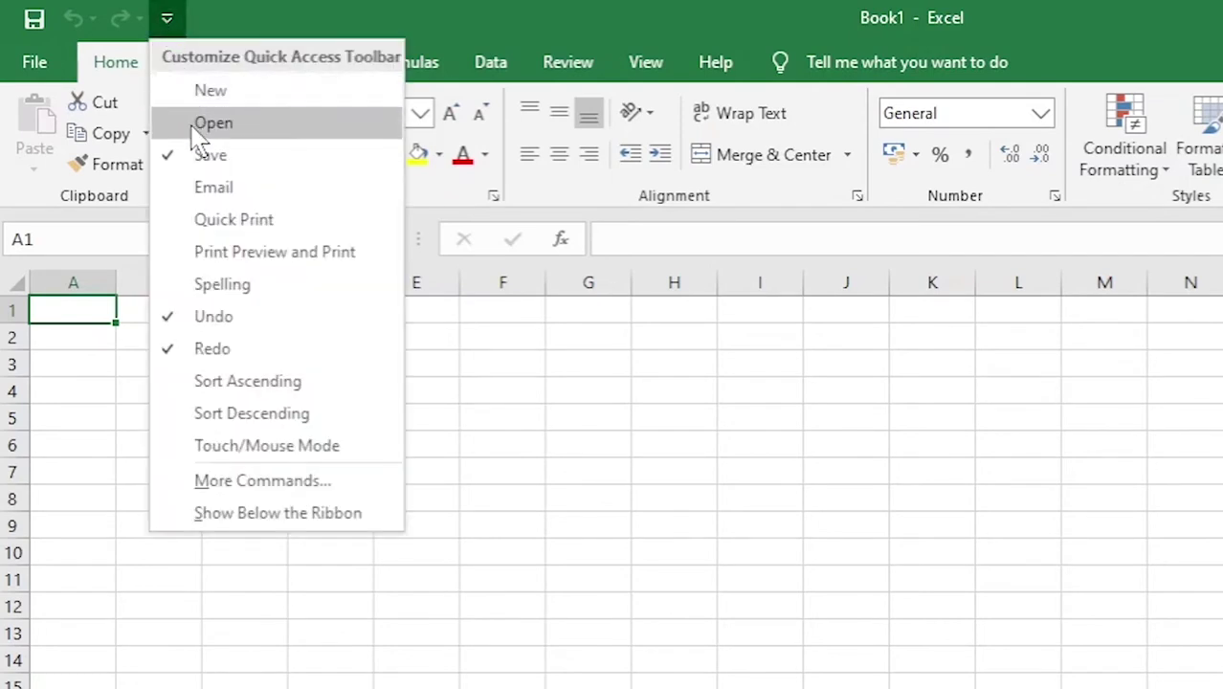
left_click(211, 222)
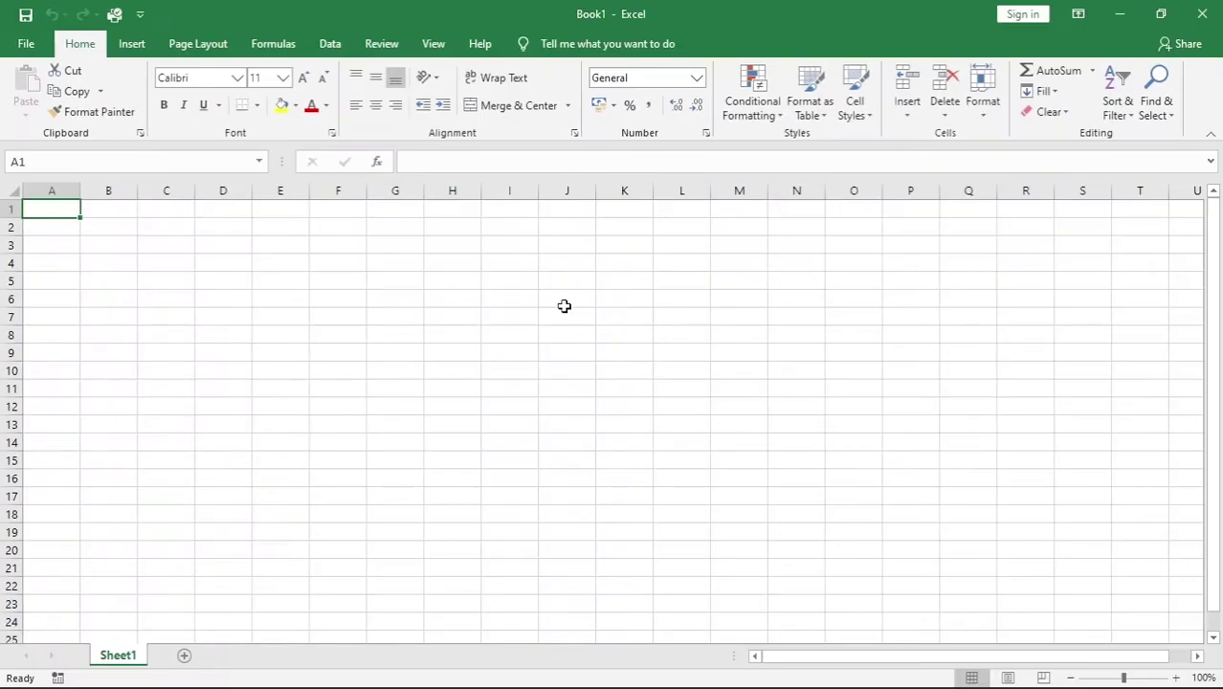
Add the Merge & Center command to the Quick Access Toolbar and remove it again.
right_click(496, 114)
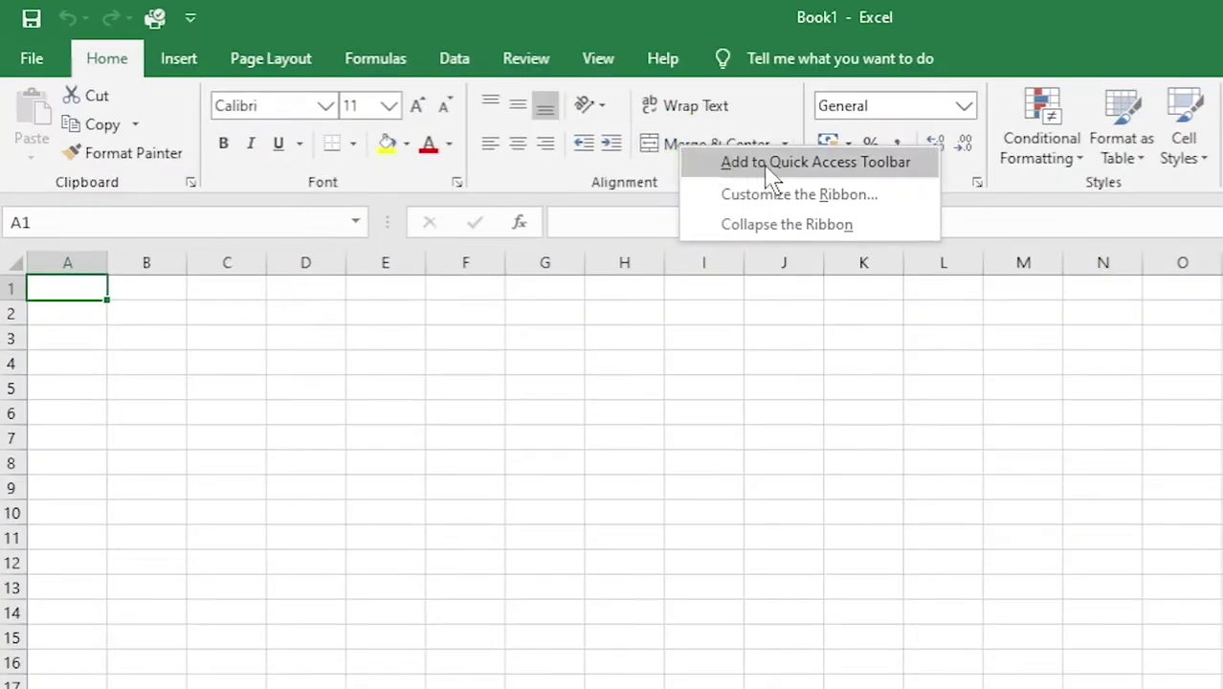
left_click(769, 164)
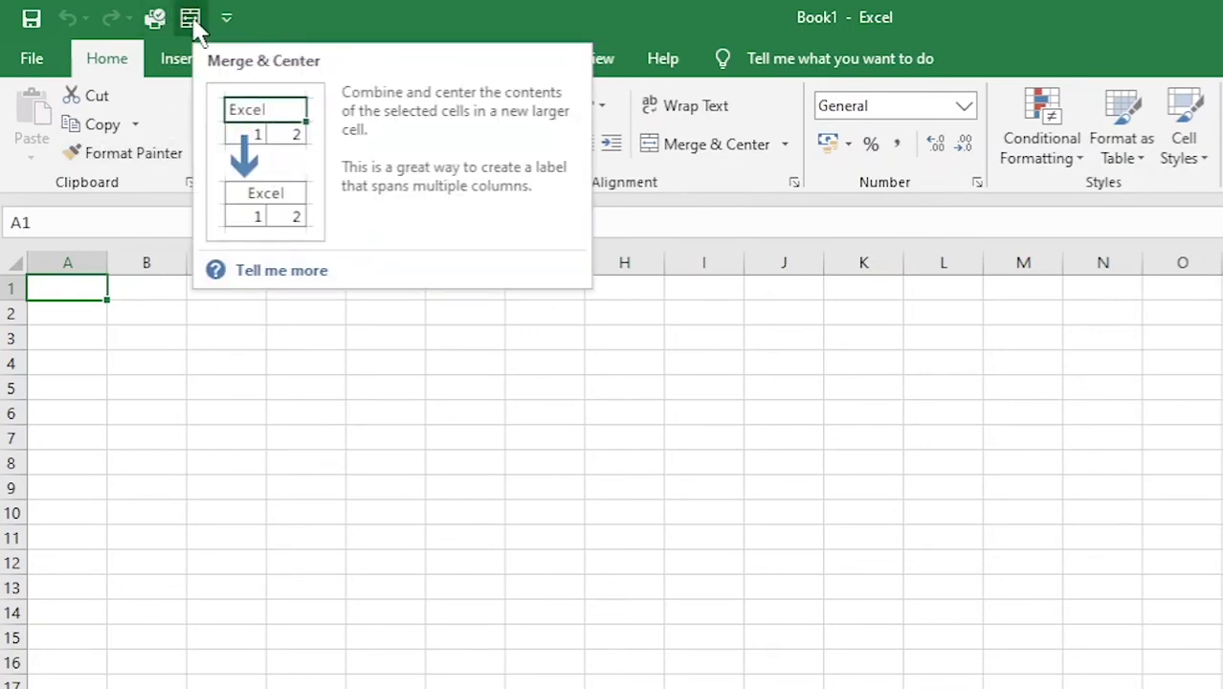
right_click(193, 25)
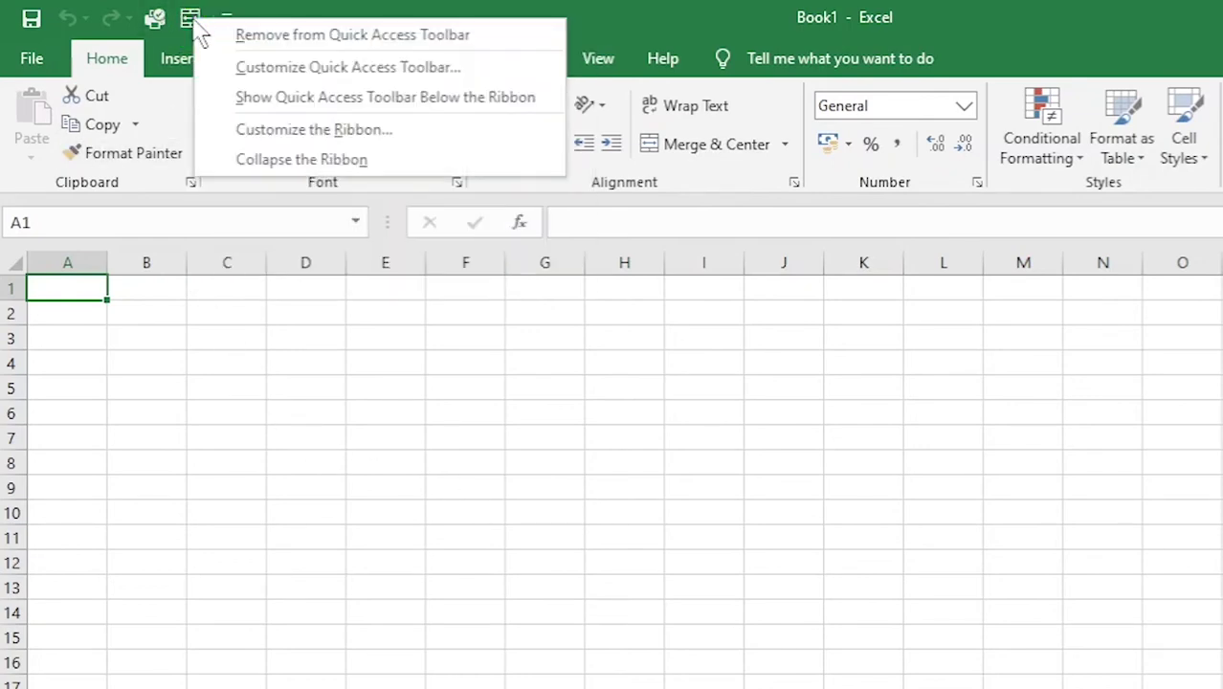
left_click(335, 37)
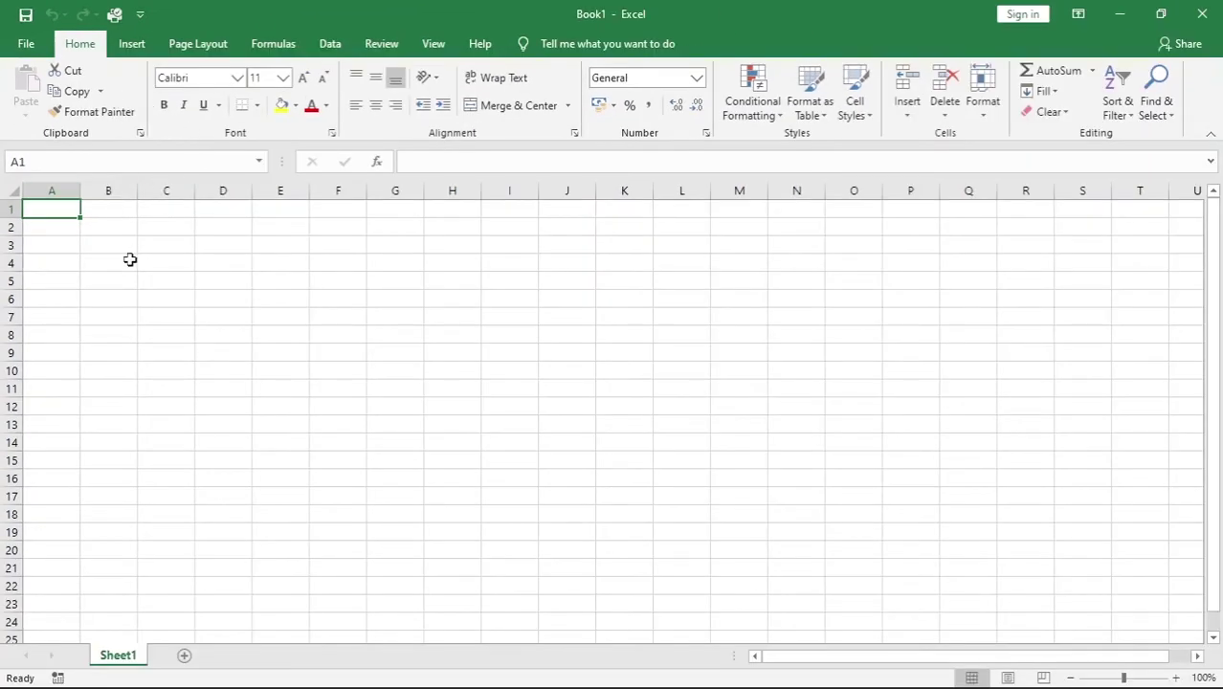
Collapse the ribbon to its tab names and expand it again.
double_click(81, 44)
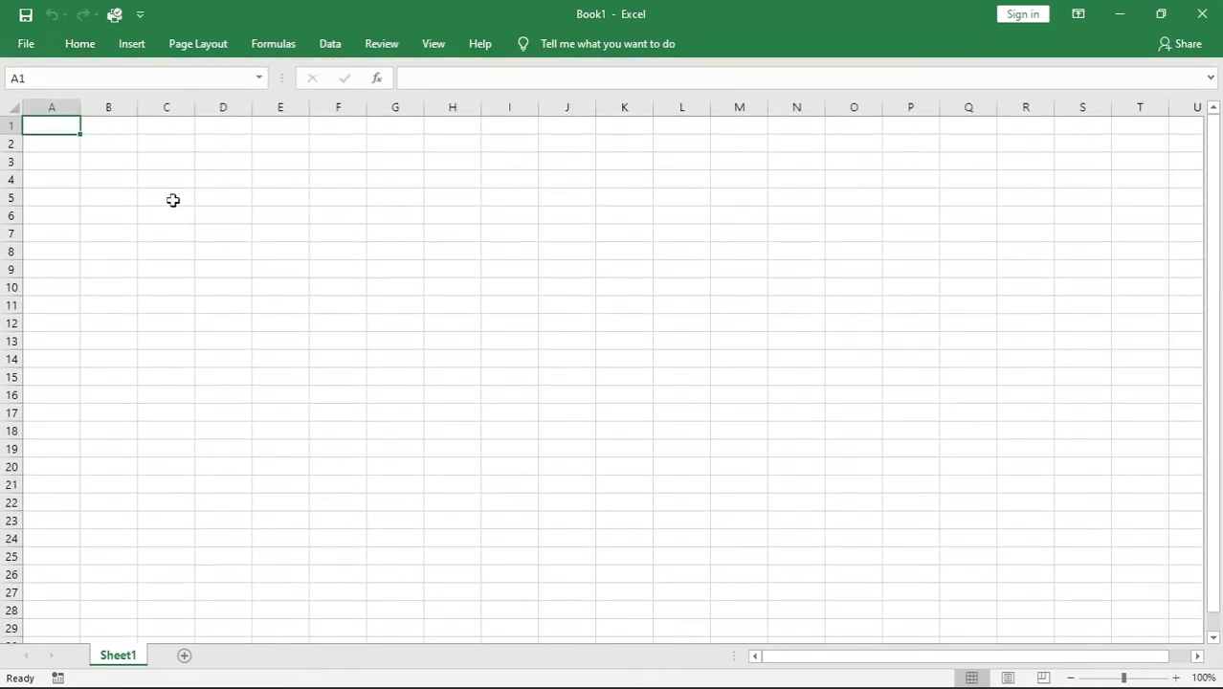
double_click(80, 44)
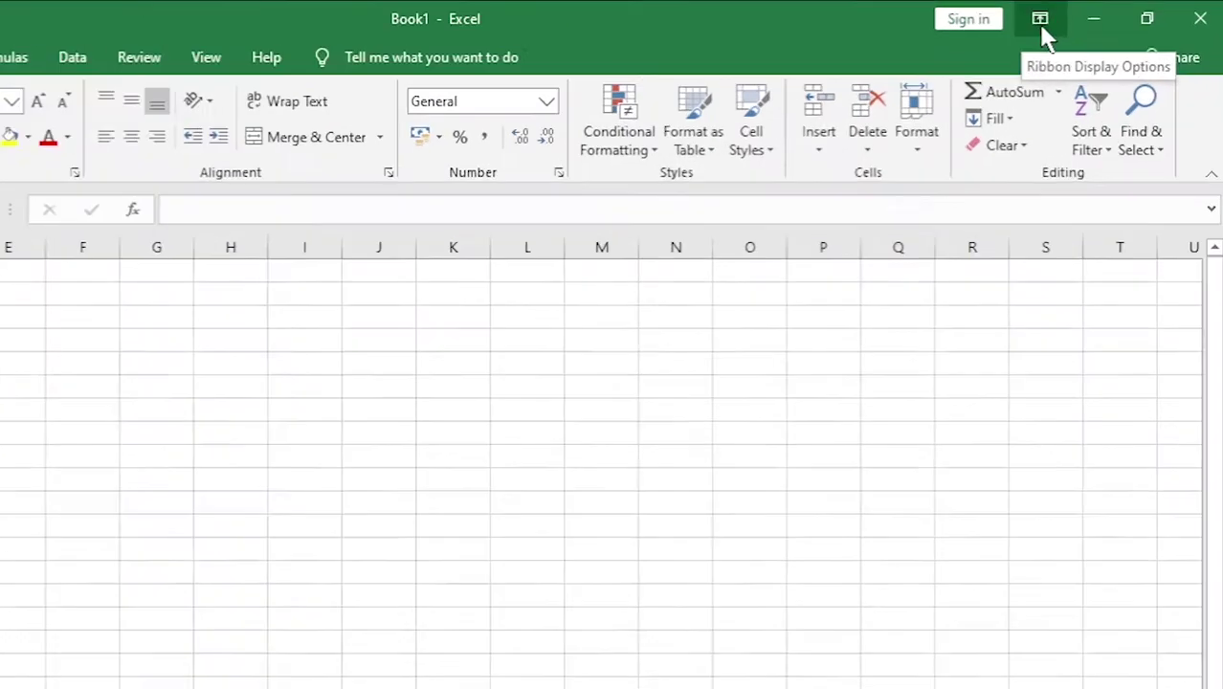
Set the ribbon display to Auto-hide Ribbon, and switch it to Show Tabs.
left_click(1078, 13)
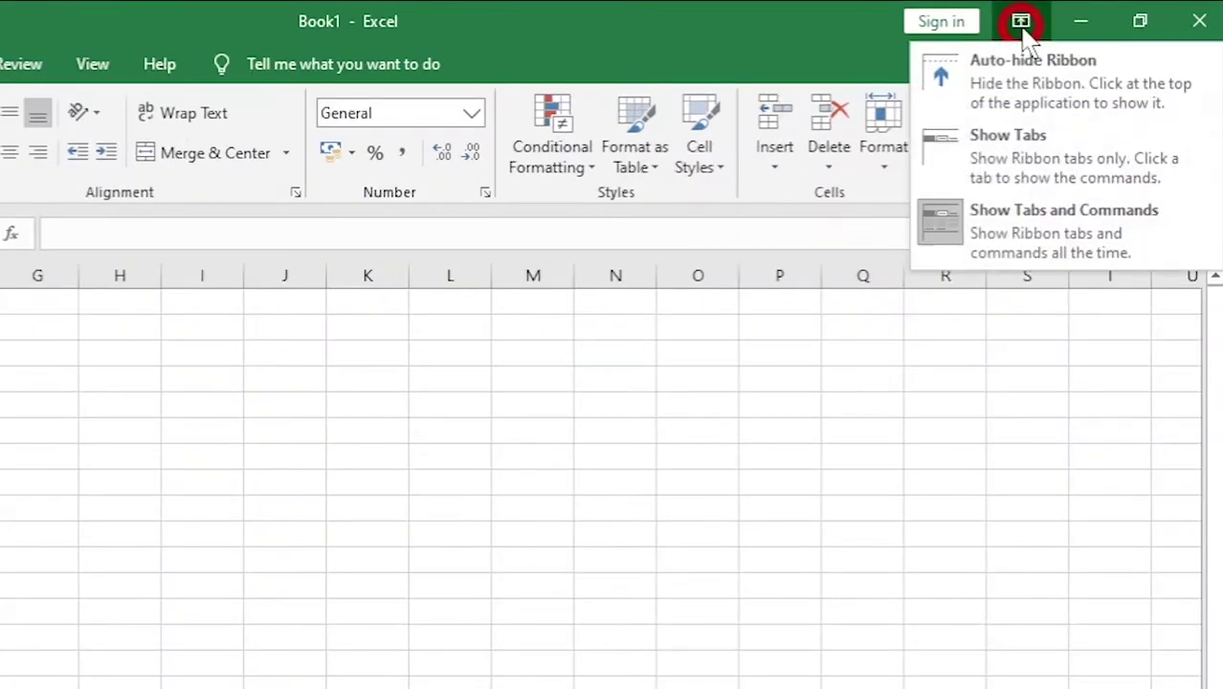
left_click(1050, 109)
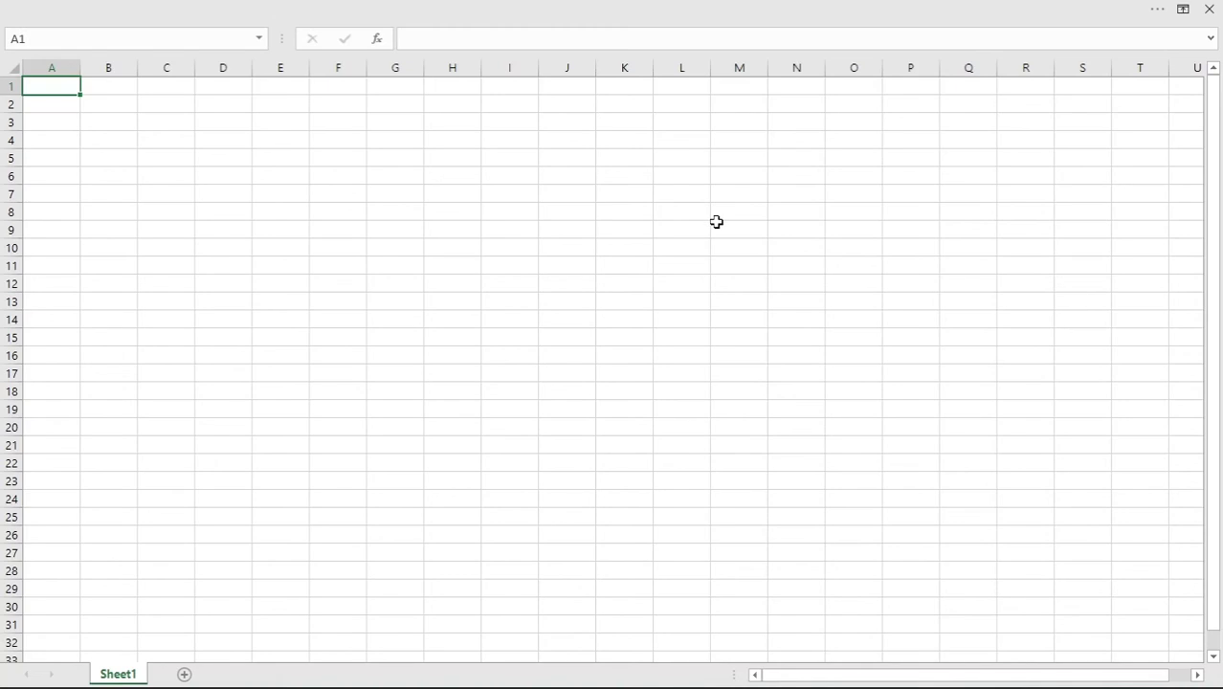
left_click(1184, 15)
left_click(1074, 108)
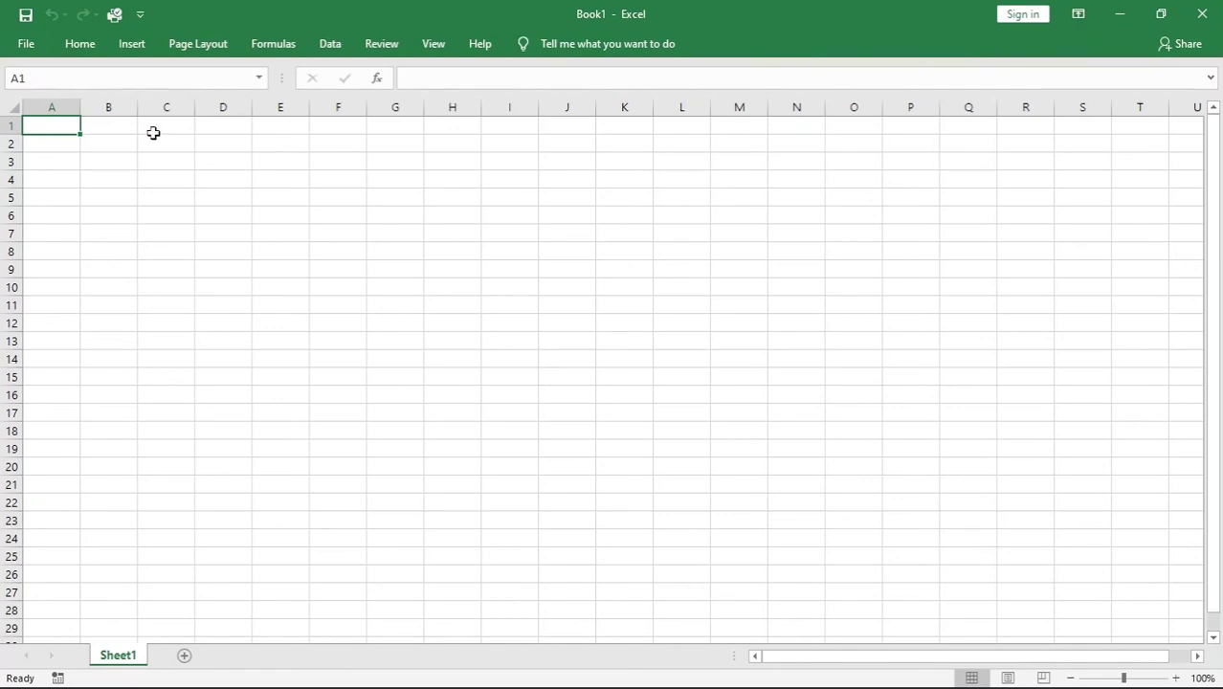
Reveal the Home commands temporarily, and set the ribbon display to Show Tabs and Commands.
left_click(84, 48)
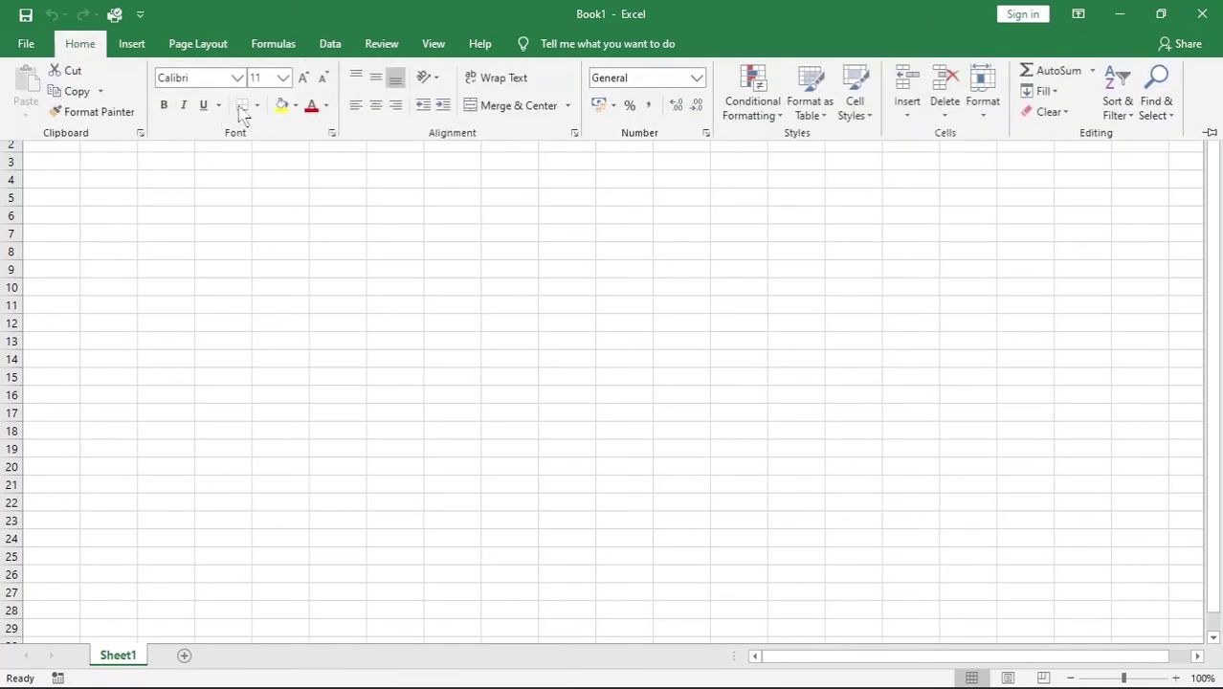
left_click(494, 299)
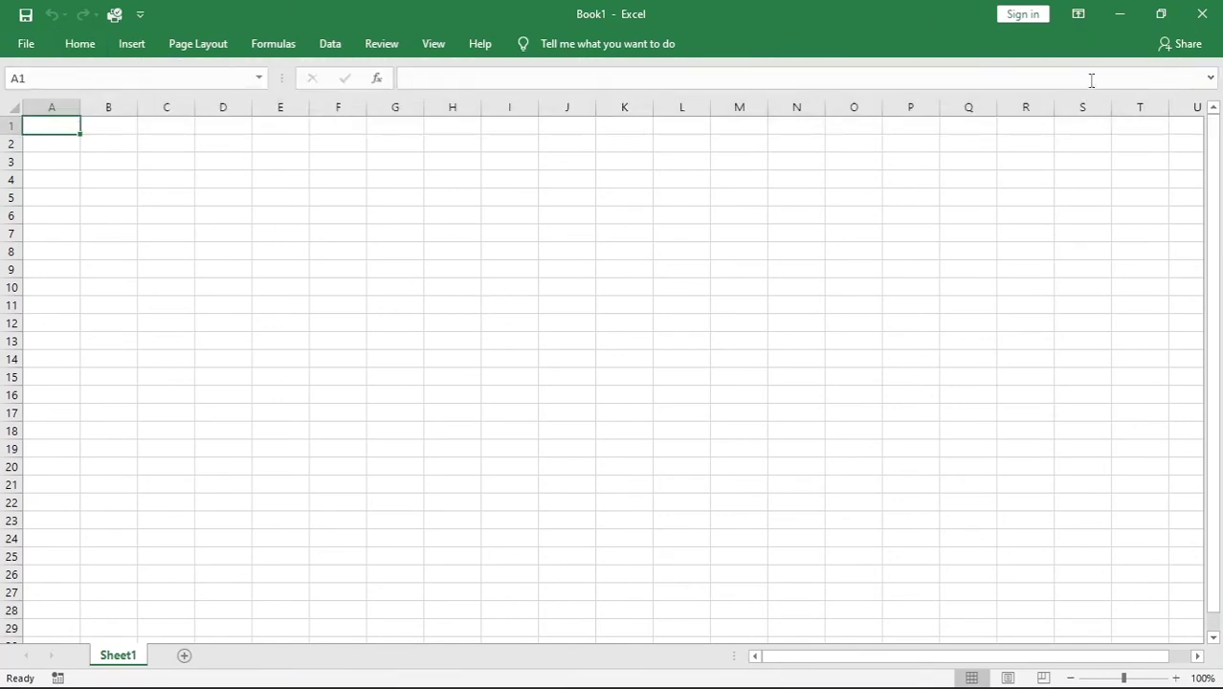
left_click(1079, 19)
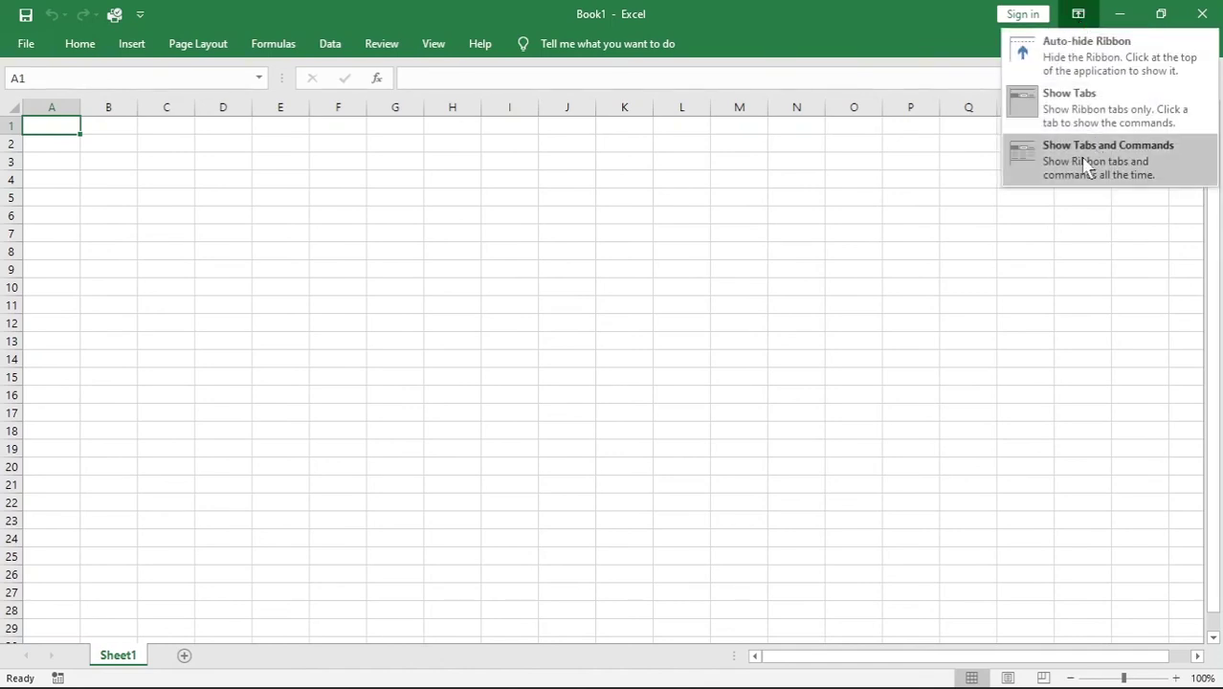
left_click(1152, 167)
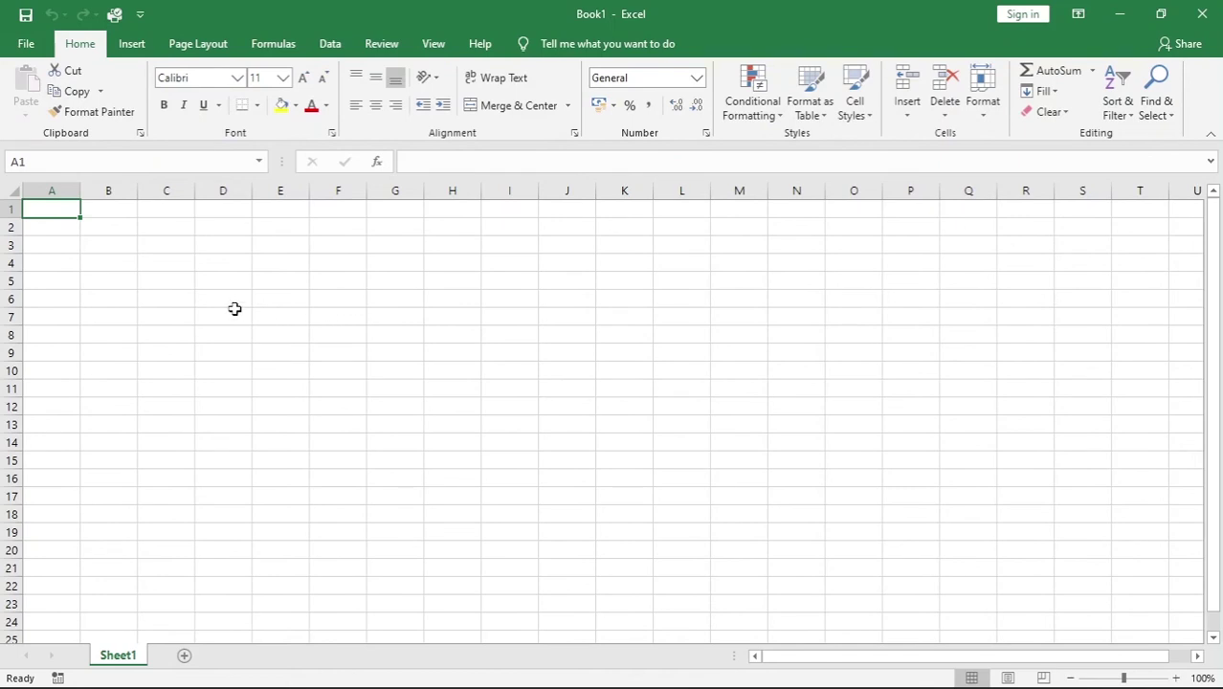
Change the Office Theme in the account settings to Black, and set it back to Colorful.
left_click(29, 44)
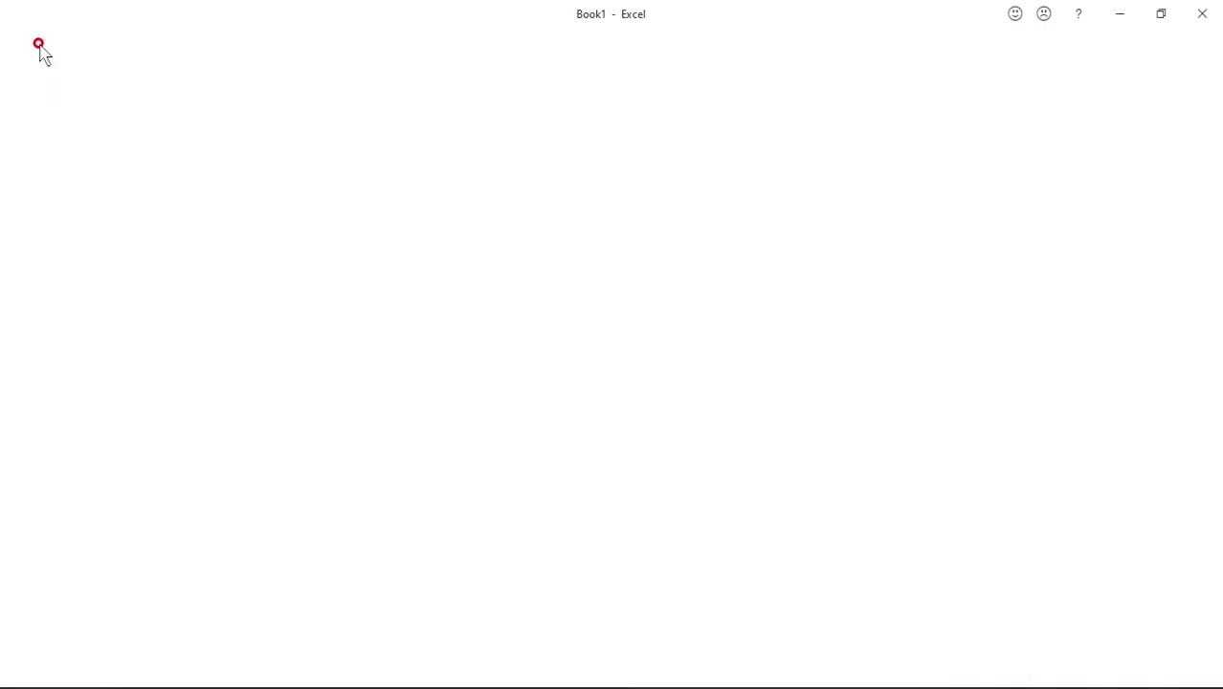
left_click(55, 587)
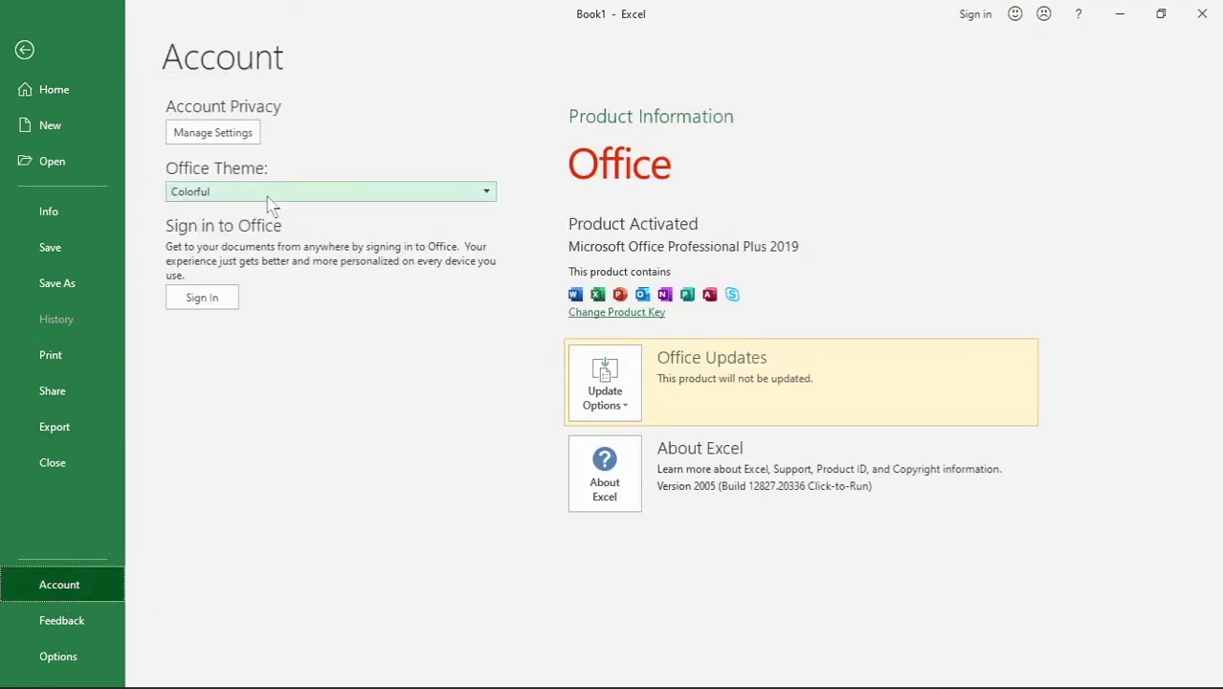
left_click(272, 199)
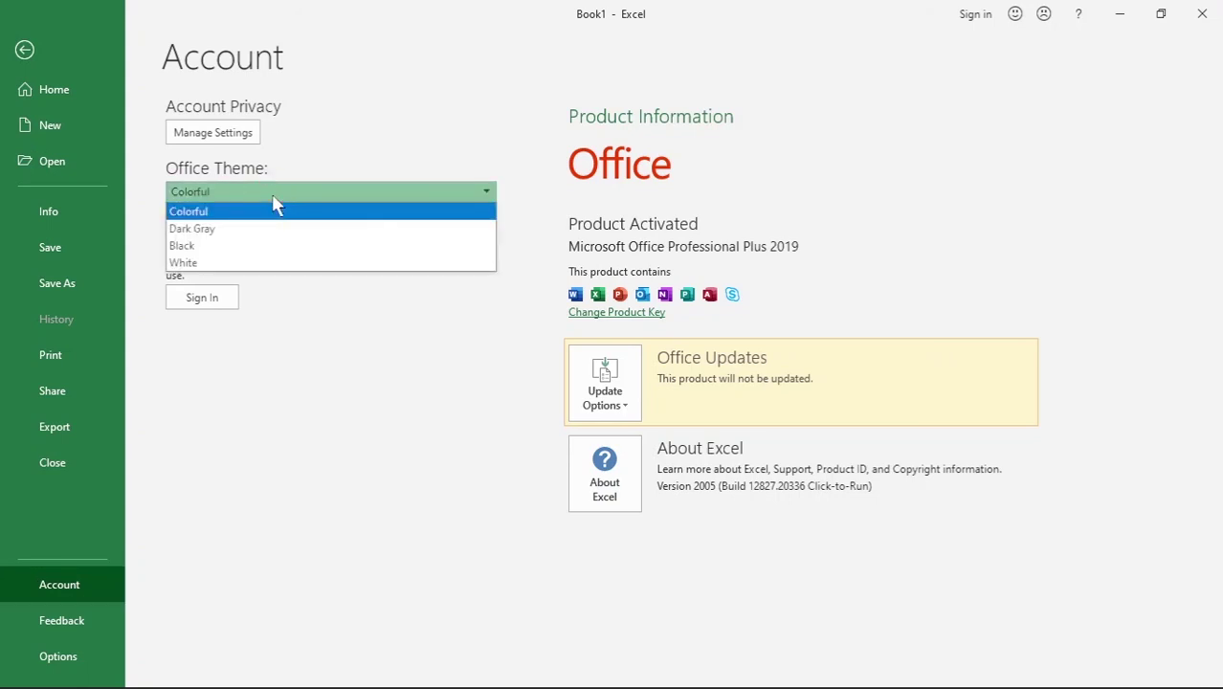
left_click(254, 246)
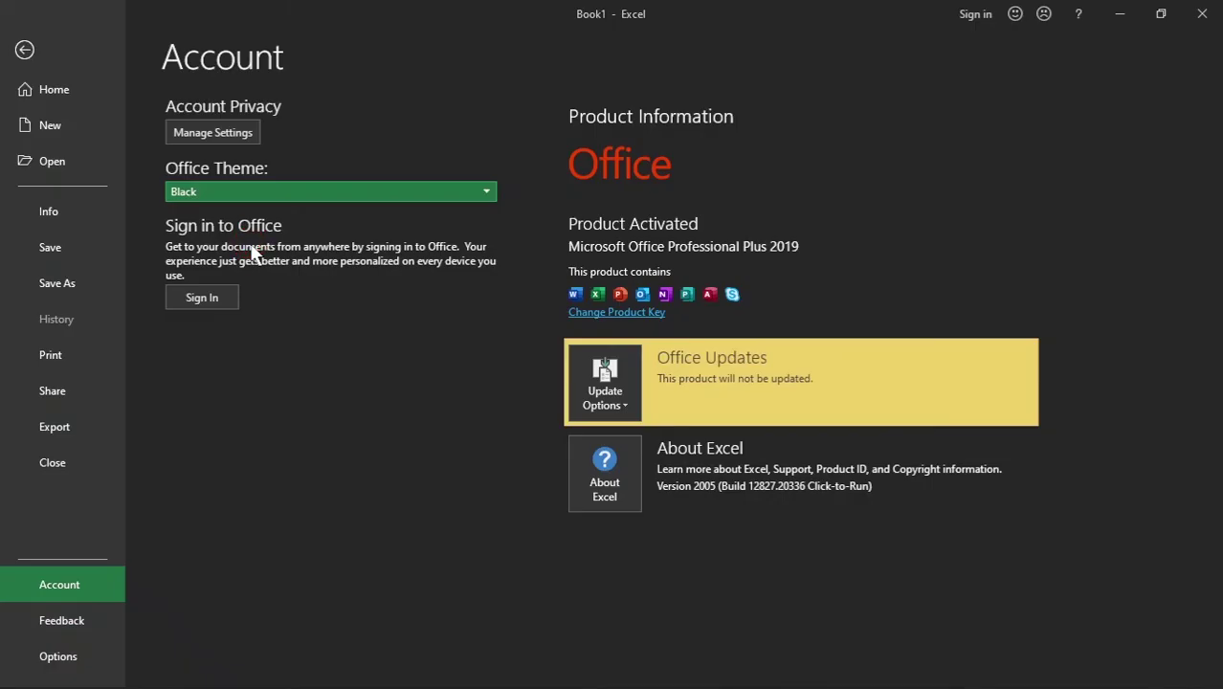
left_click(302, 194)
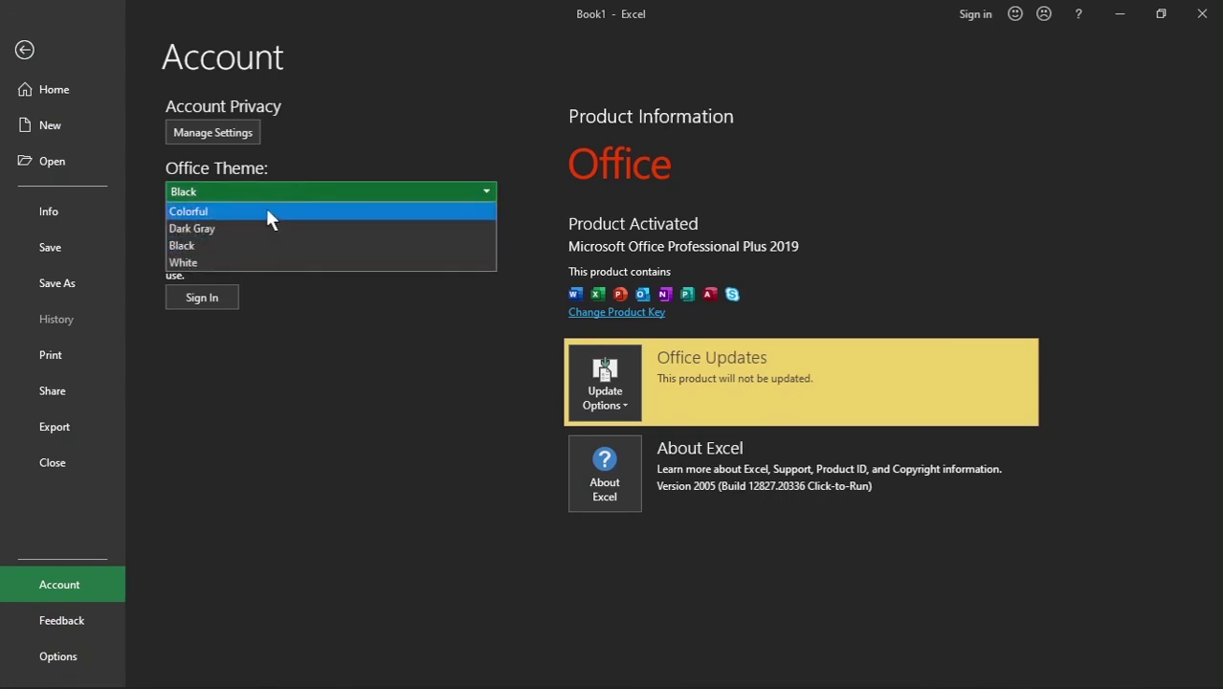
left_click(265, 211)
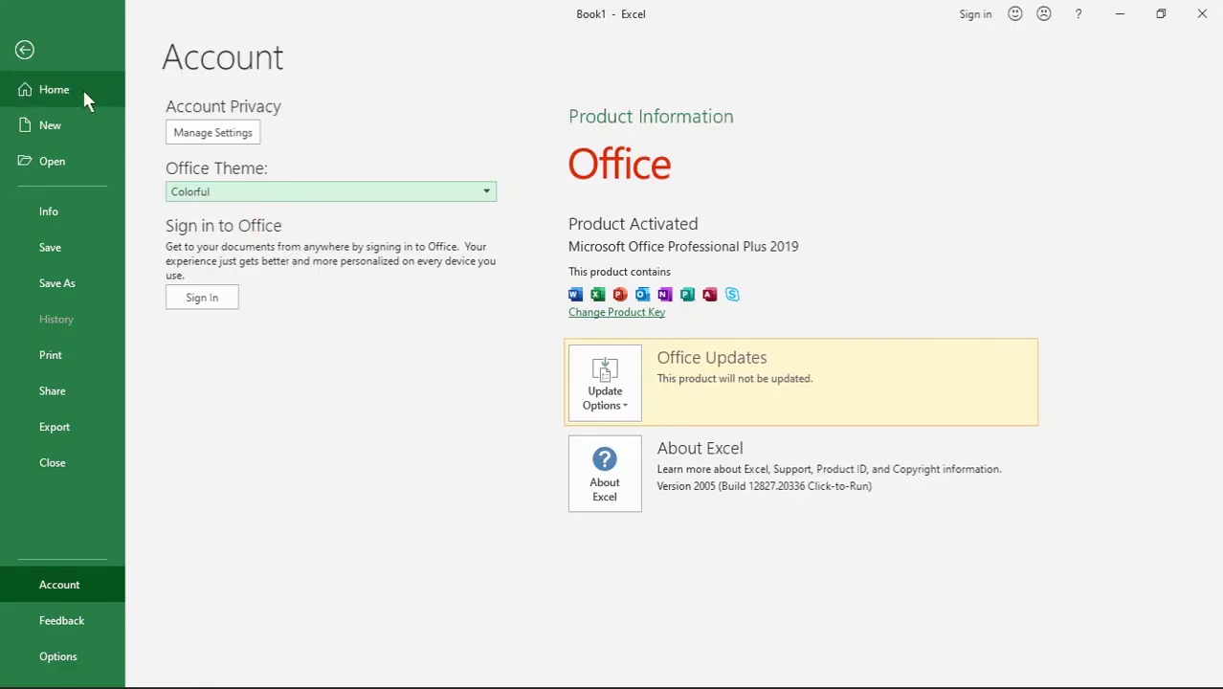